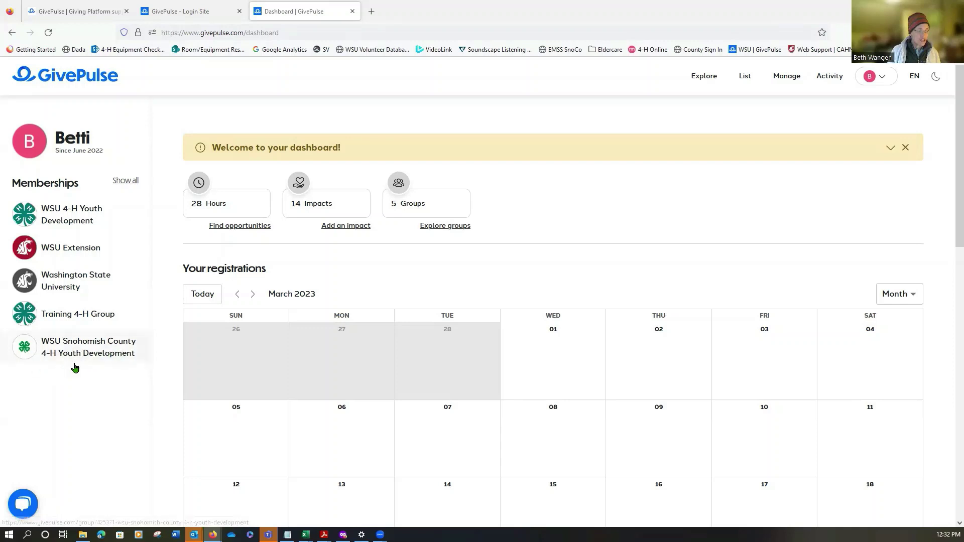
- Start a new impact in the WSU Snohomish County 4-H Youth Development group for the SnoCo 4-H Council meeting event
left_click(74, 348)
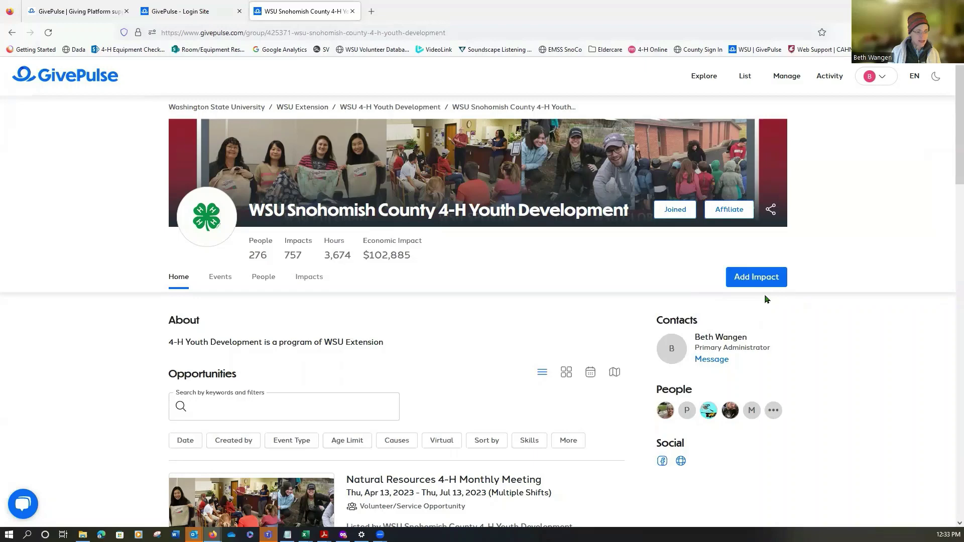
left_click(743, 279)
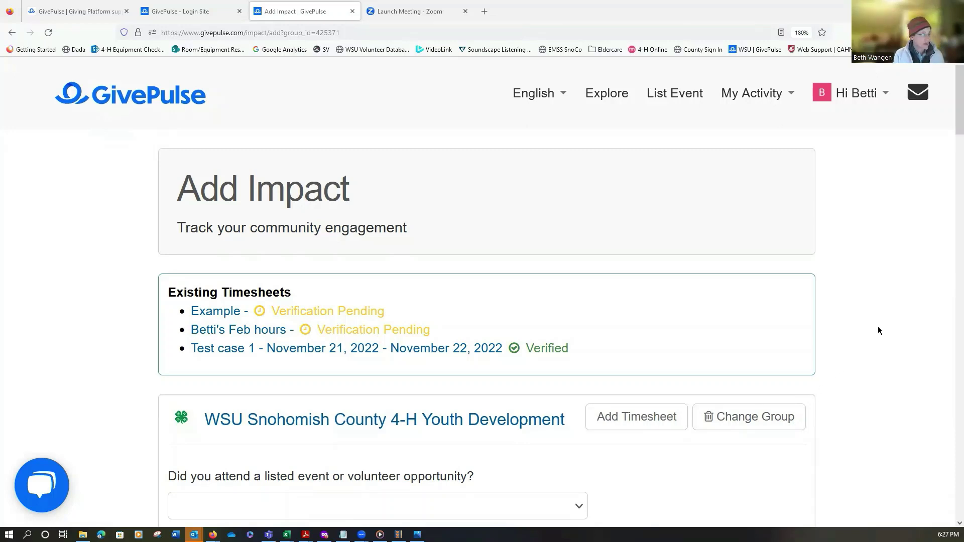
scroll(879, 318, "down", 2)
scroll(879, 319, "down", 2)
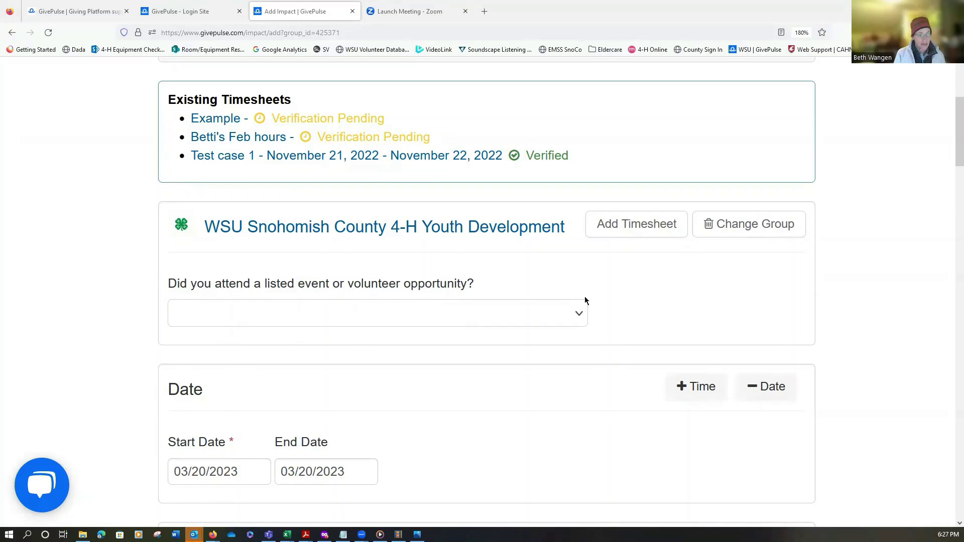
left_click(580, 317)
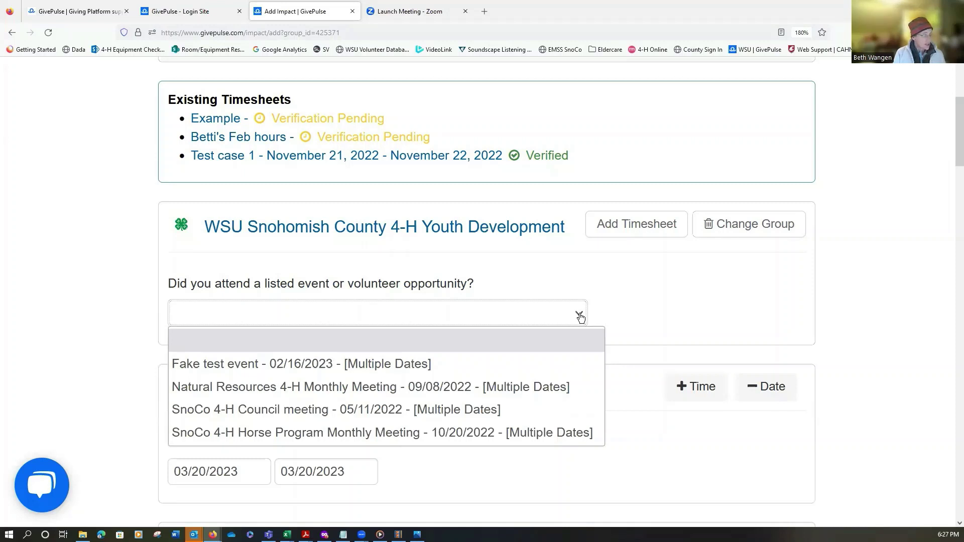
left_click(348, 413)
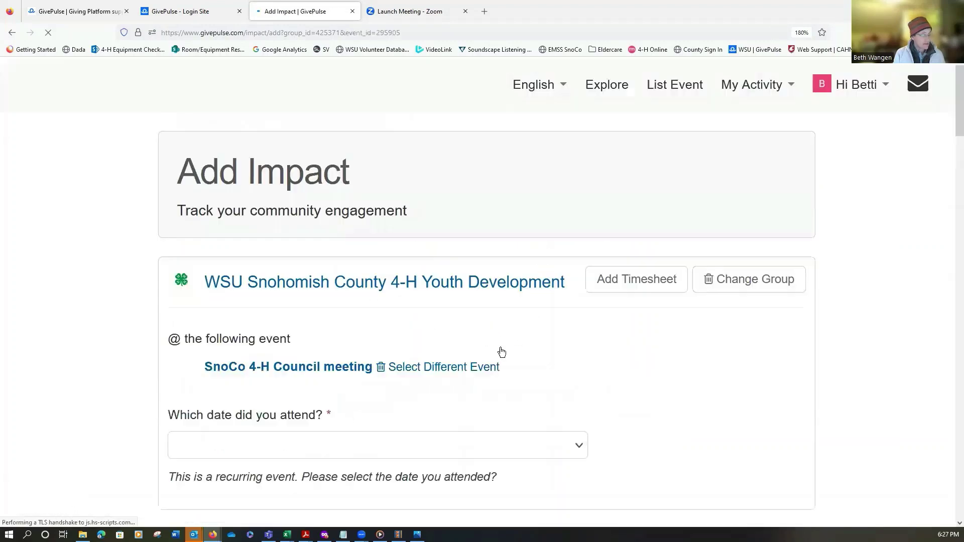
- Set the attended date of the recurring council meeting to Wednesday, March 8th, 2023
scroll(633, 412, "down", 2)
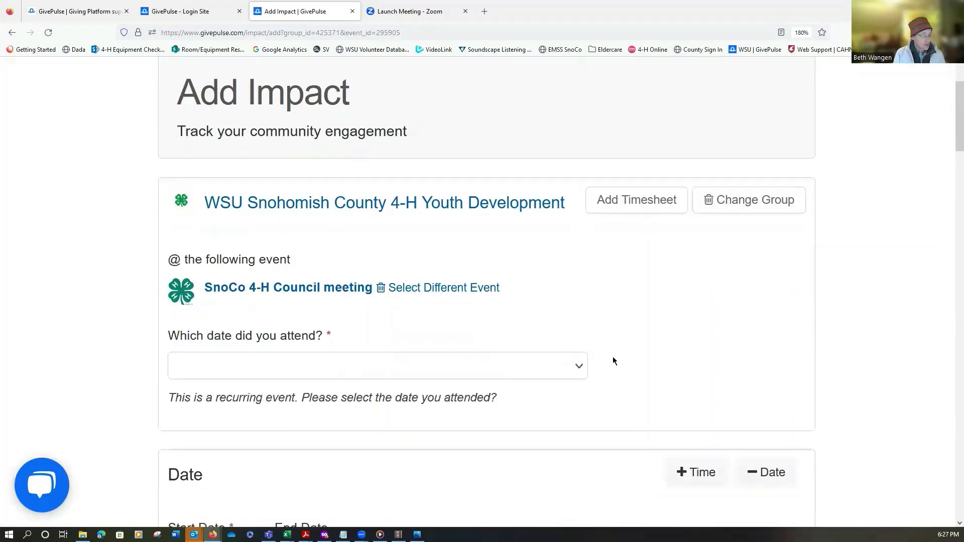
left_click(576, 369)
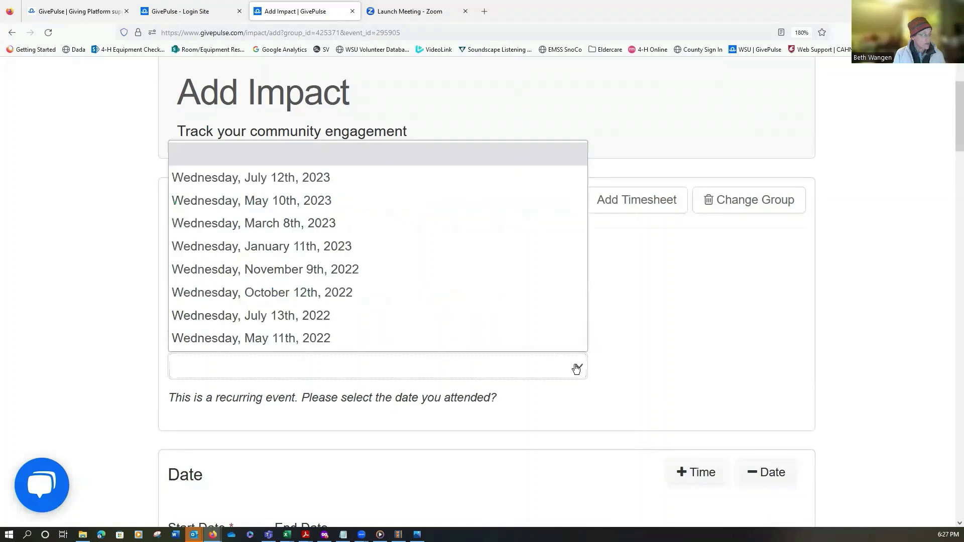
left_click(280, 224)
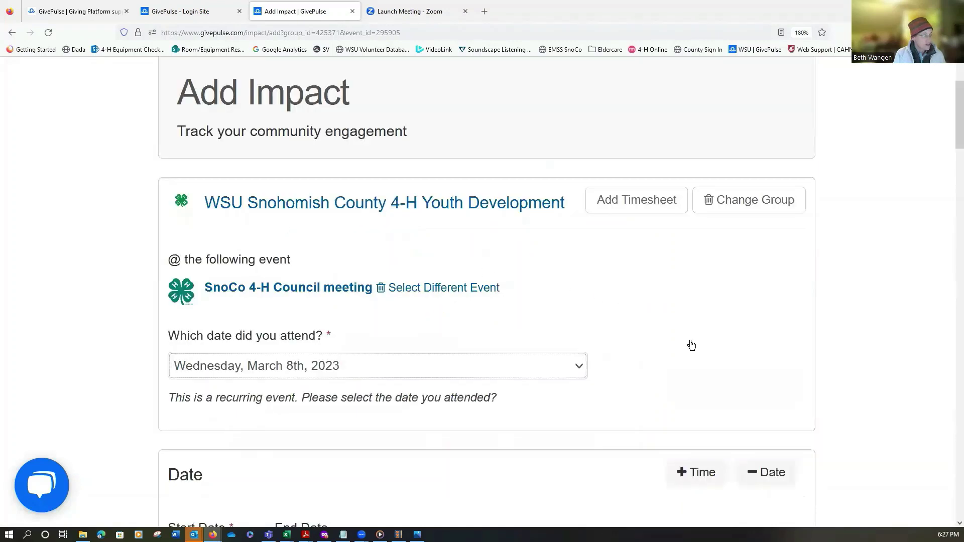
- Set the impact's type of activity to 4-H Organizational meetings
scroll(712, 350, "down", 5)
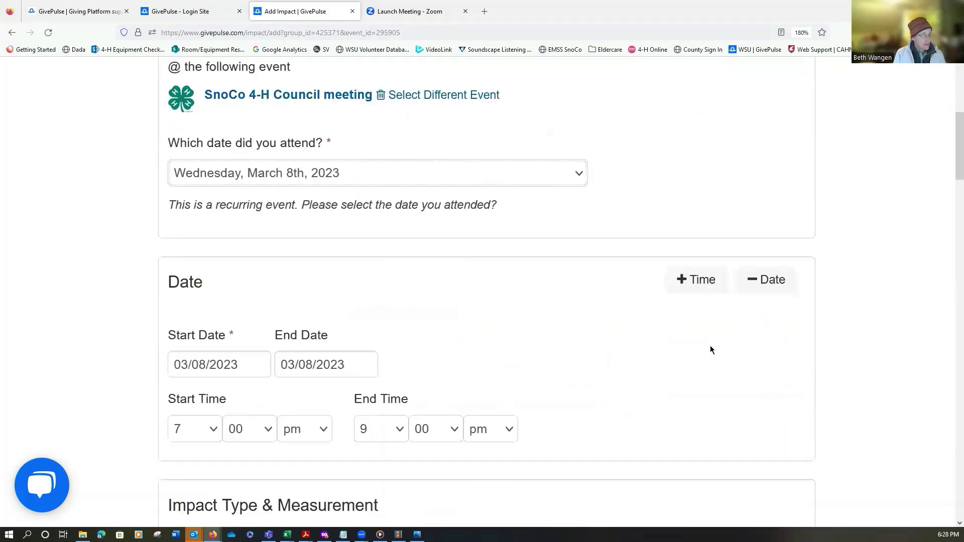
scroll(689, 342, "down", 3)
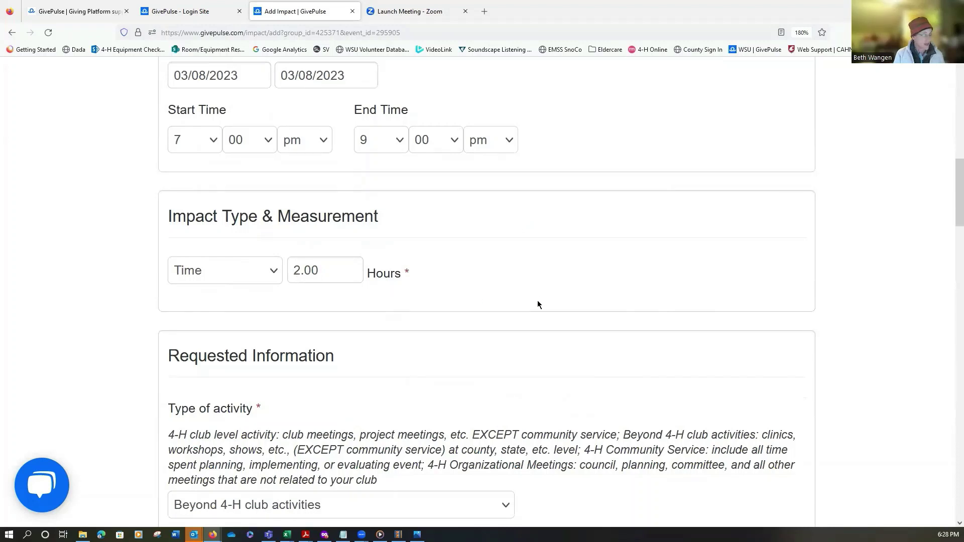
scroll(585, 342, "down", 5)
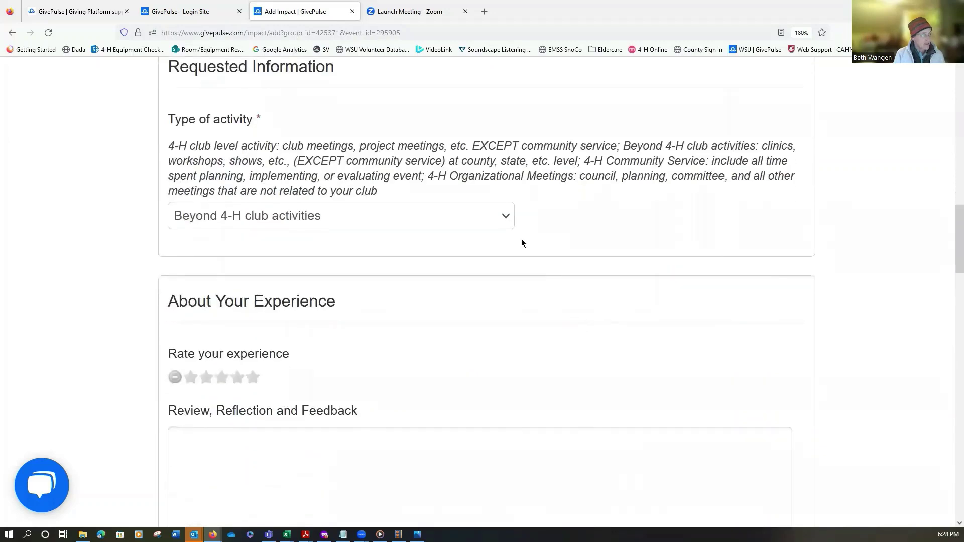
left_click(502, 214)
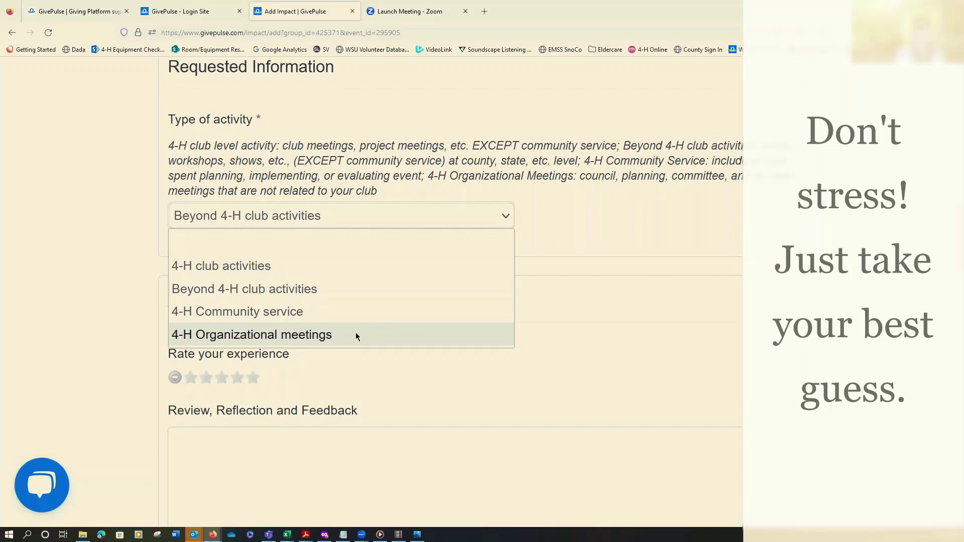
left_click(358, 336)
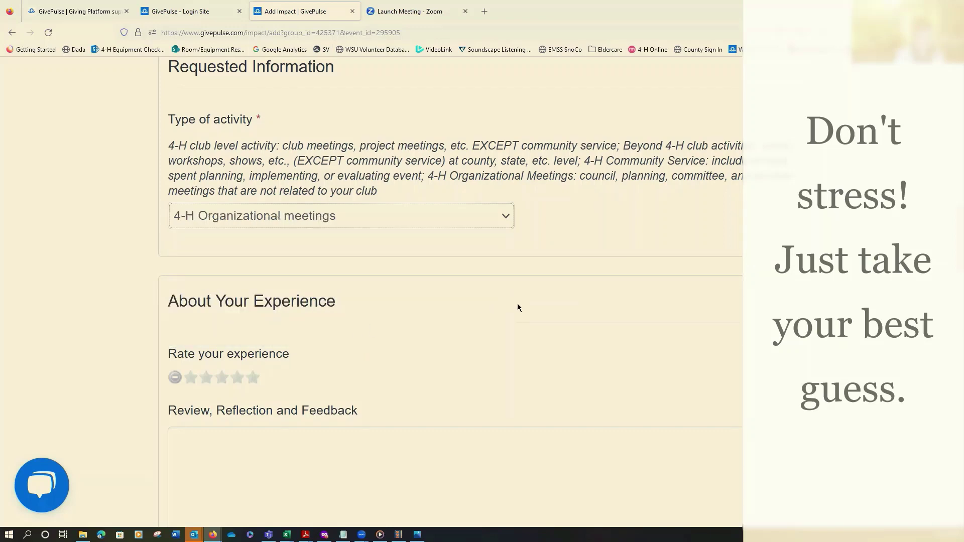
- Submit the council meeting impact with the optional experience, attachment and sharing fields left blank
scroll(518, 308, "down", 2)
scroll(518, 304, "down", 2)
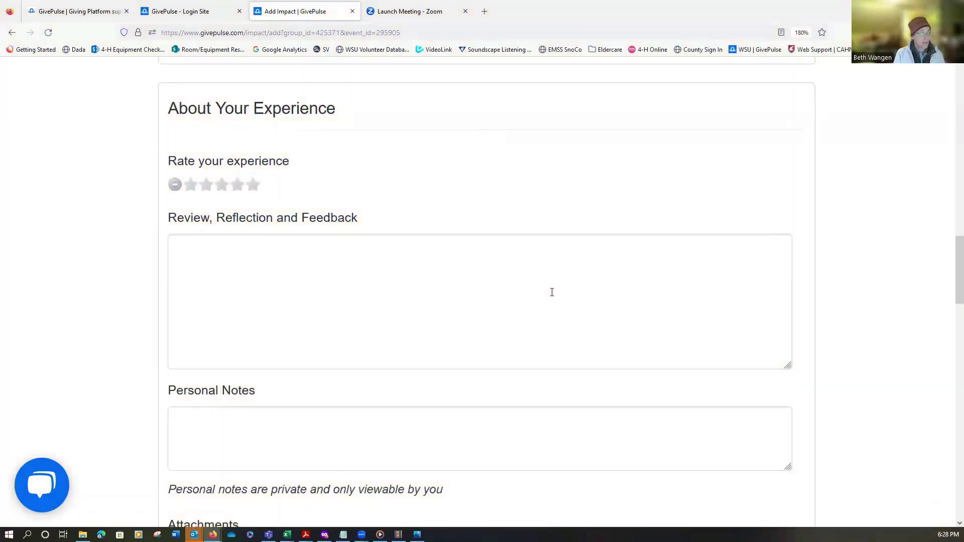
scroll(619, 291, "down", 3)
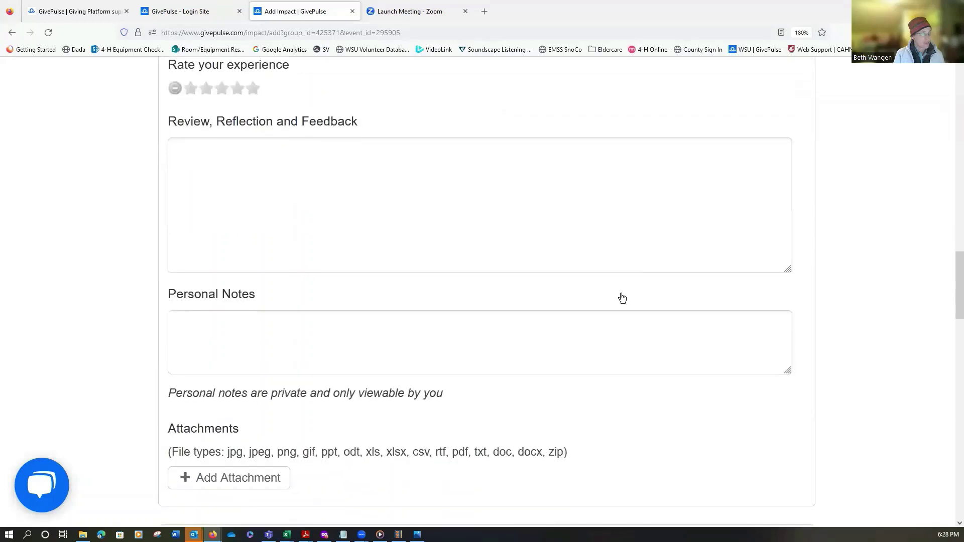
scroll(621, 295, "down", 6)
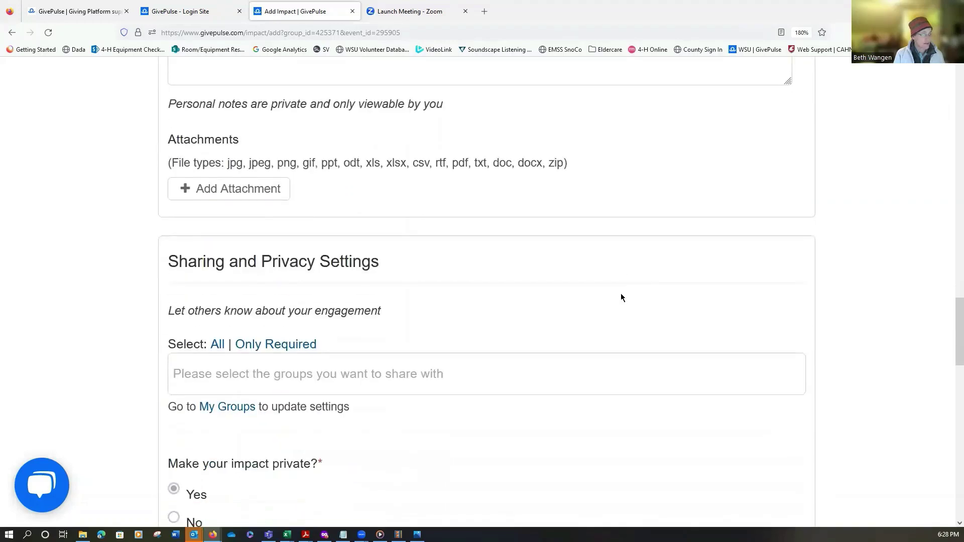
scroll(621, 294, "down", 2)
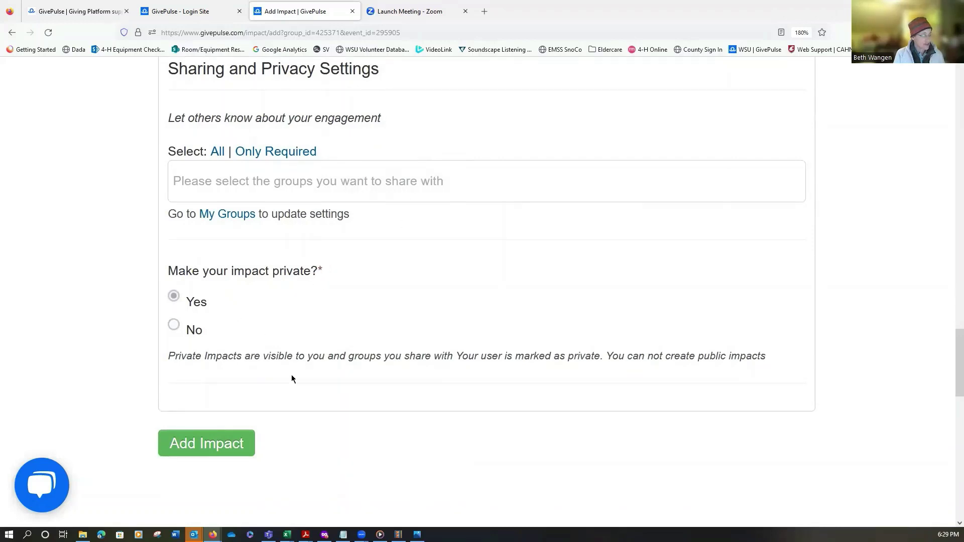
left_click(196, 445)
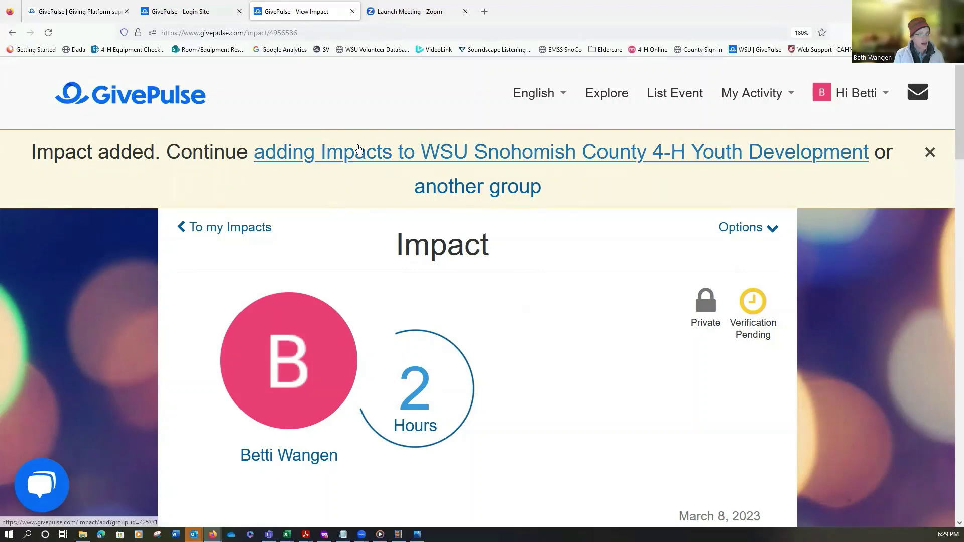
- Start another impact for the same group without a listed event, with start and end dates of 02/14/2023
left_click(357, 151)
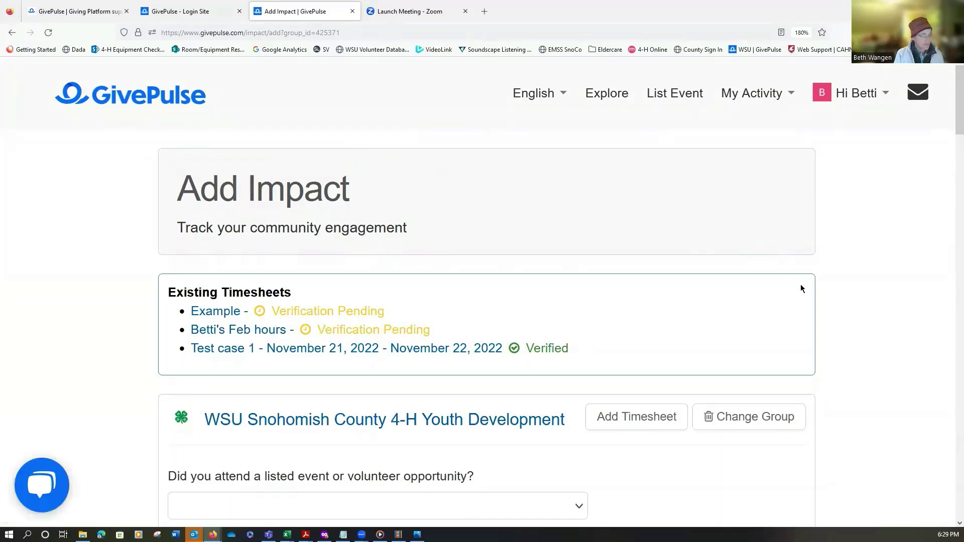
scroll(801, 288, "down", 4)
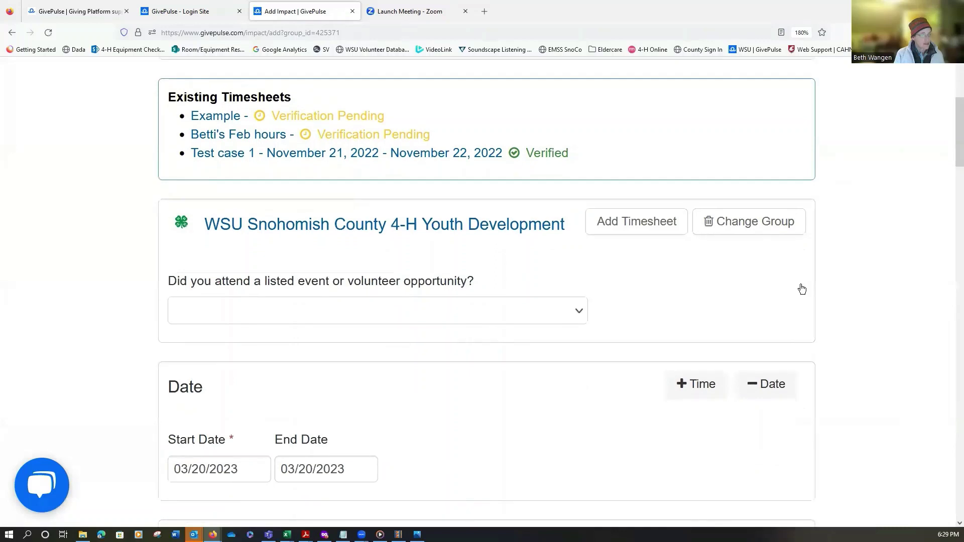
scroll(801, 288, "down", 2)
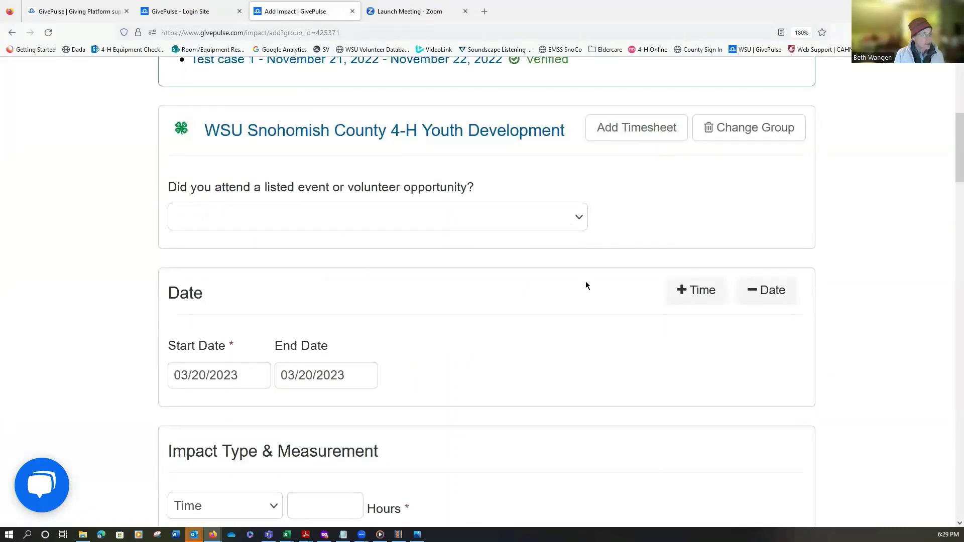
left_click(247, 374)
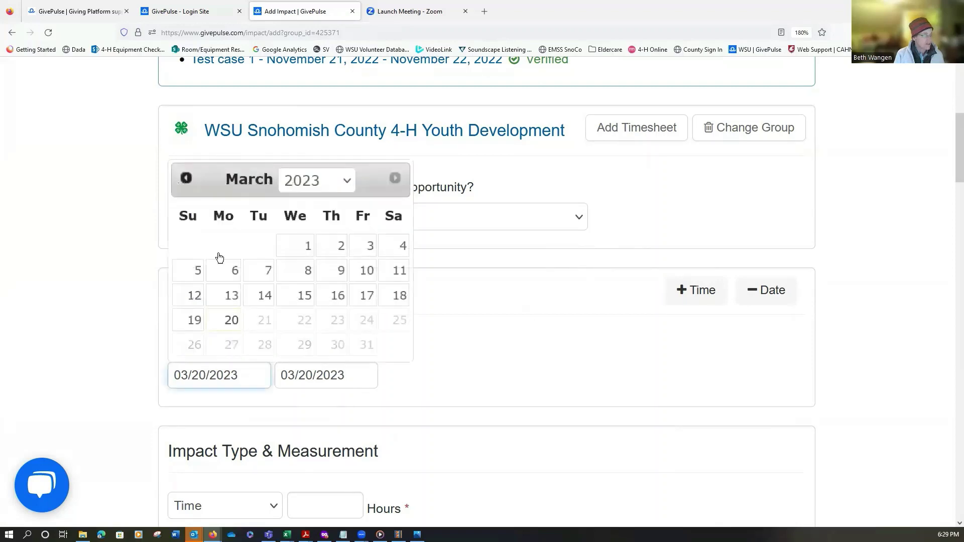
left_click(185, 179)
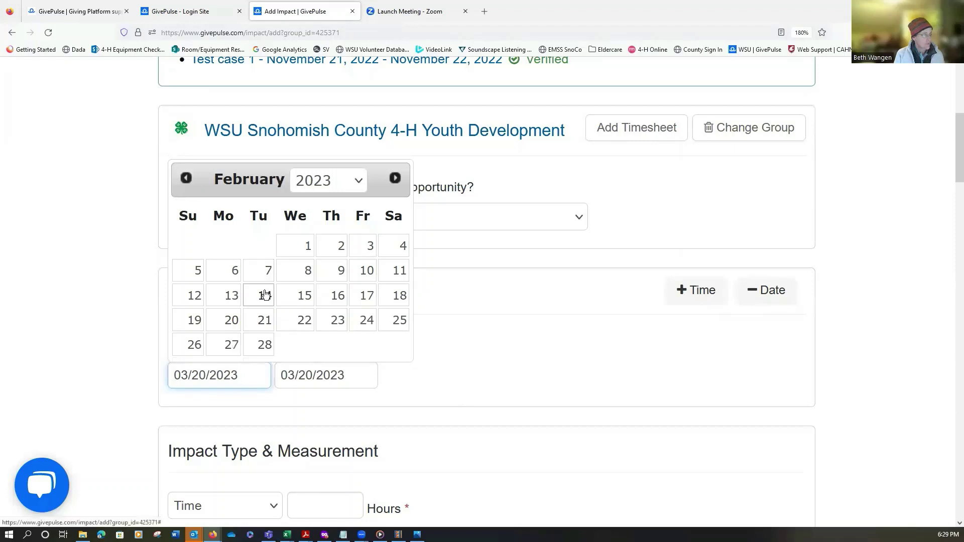
left_click(265, 295)
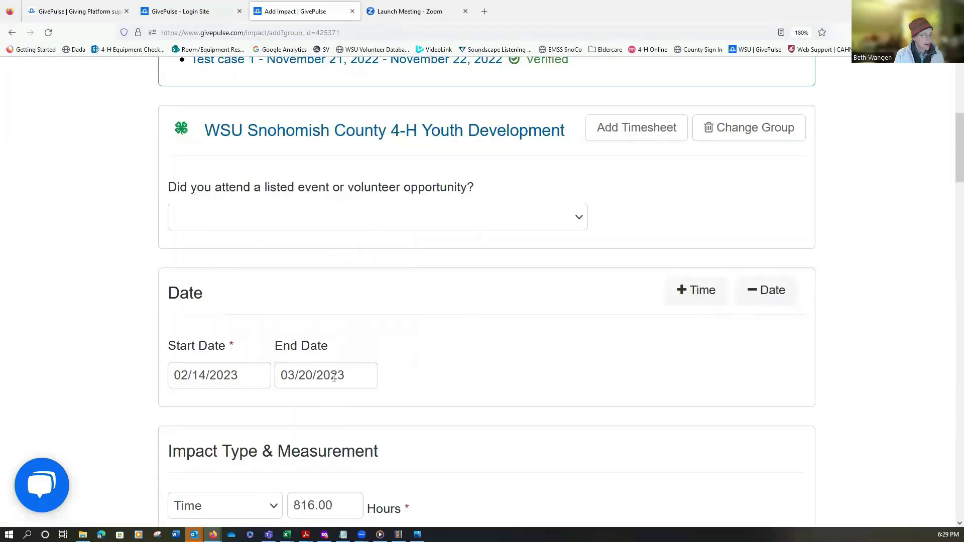
left_click(334, 378)
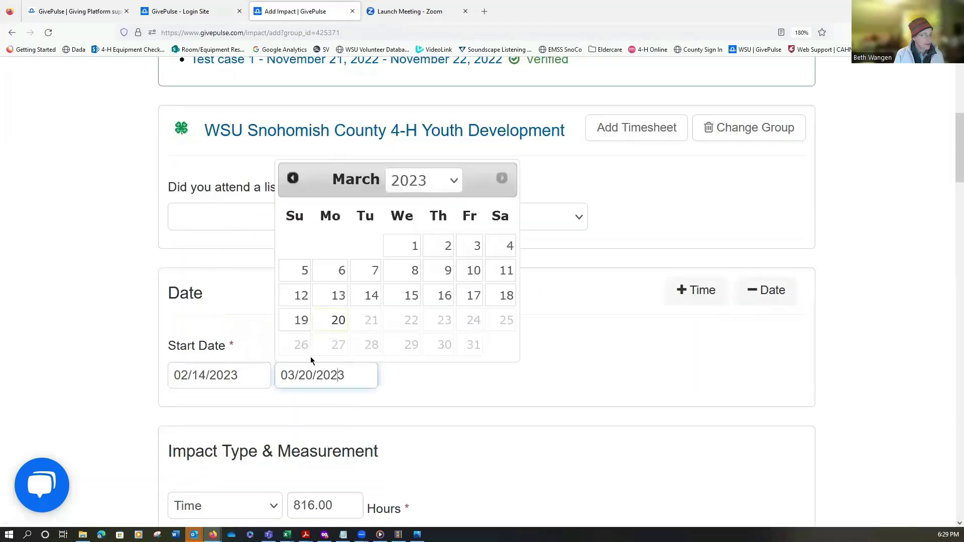
left_click(291, 179)
left_click(371, 296)
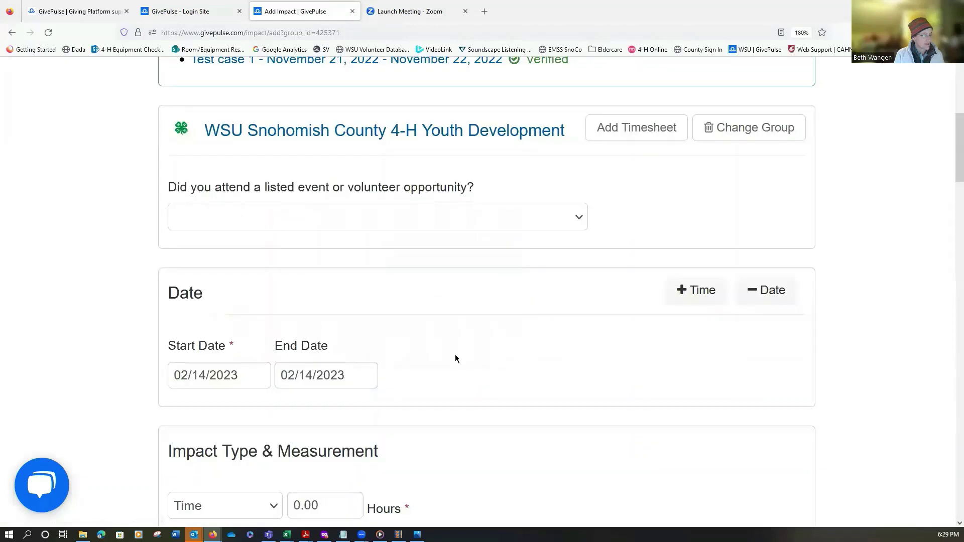
- Set the impact's time to 2 hours and its type of activity to 4-H club activities
scroll(474, 352, "down", 3)
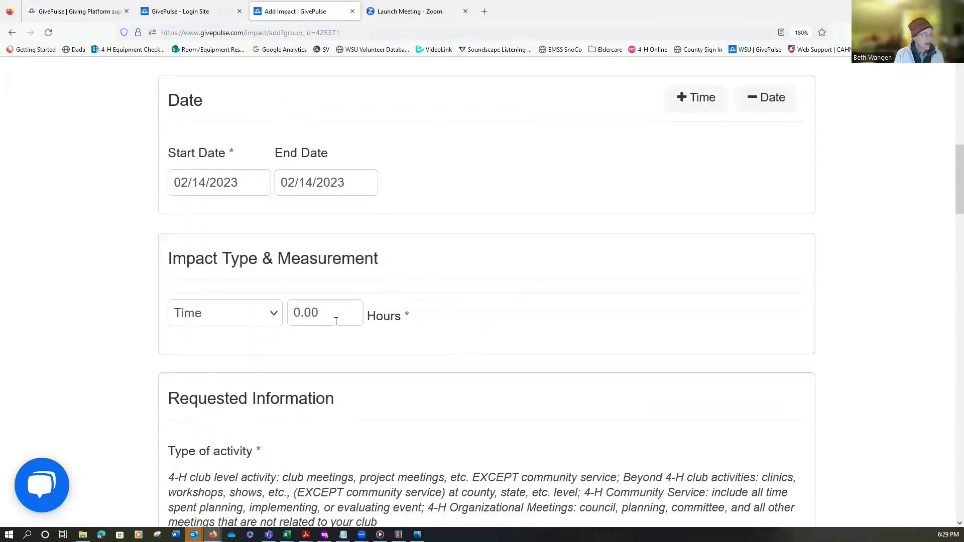
left_click_drag(316, 310, 268, 312)
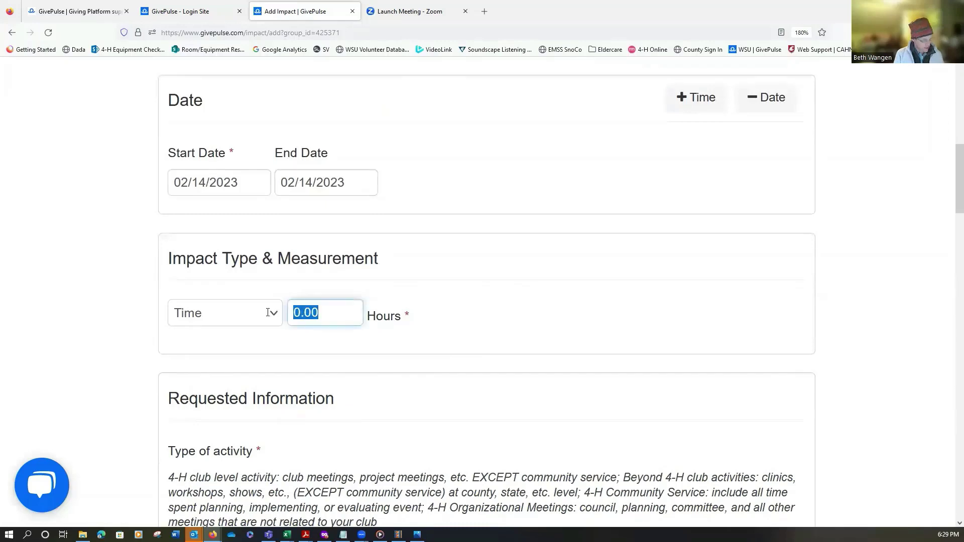
type("2")
scroll(503, 309, "down", 5)
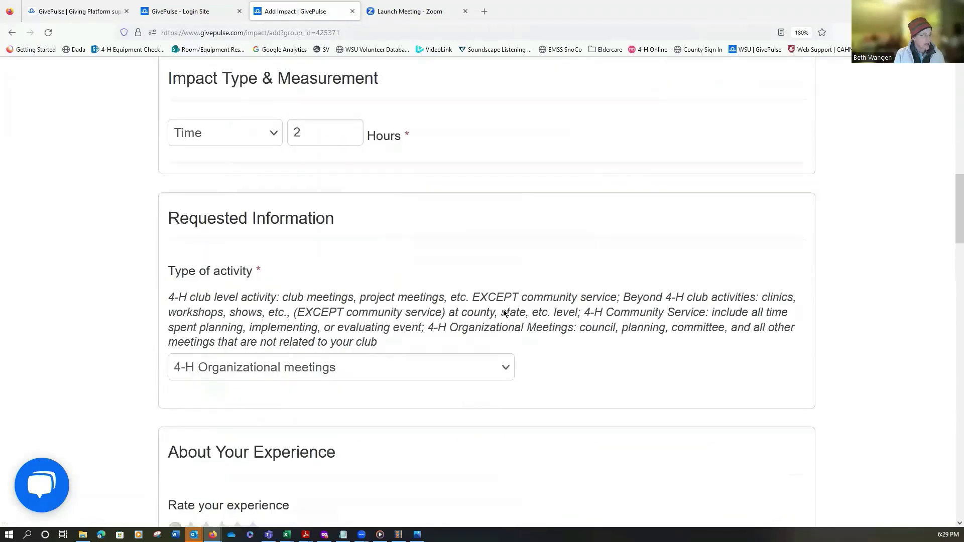
left_click(505, 258)
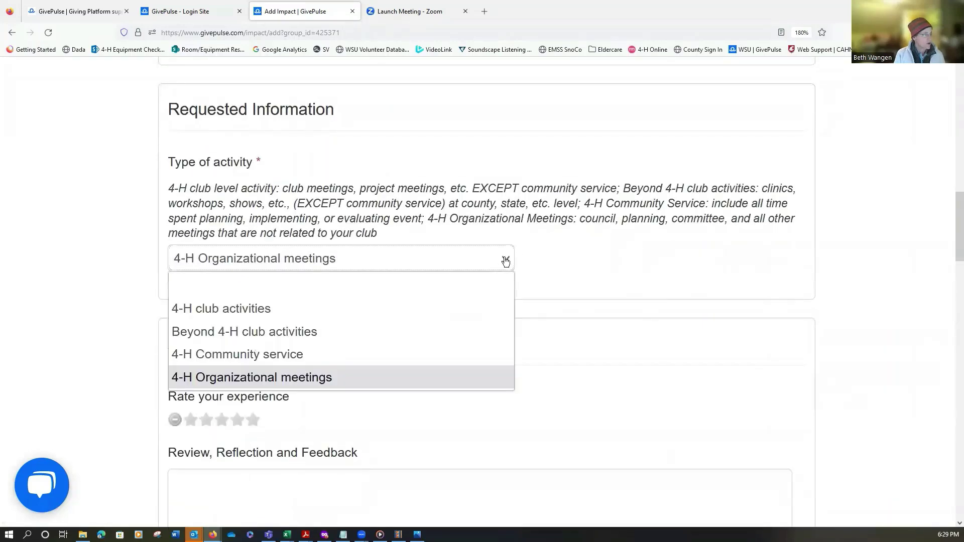
left_click(253, 310)
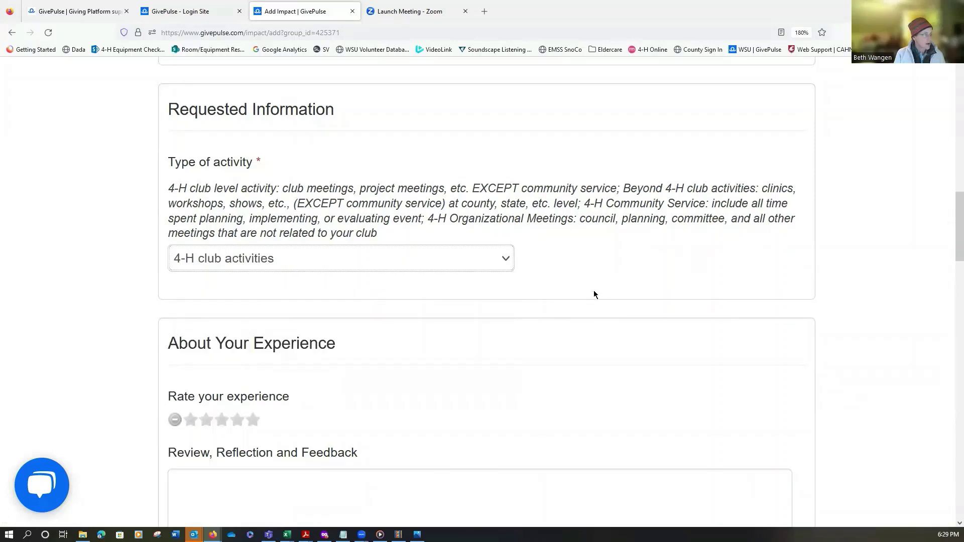
- Review the form's experience, attachment, sharing and privacy sections, and return to the hours and activity type
scroll(594, 292, "down", 8)
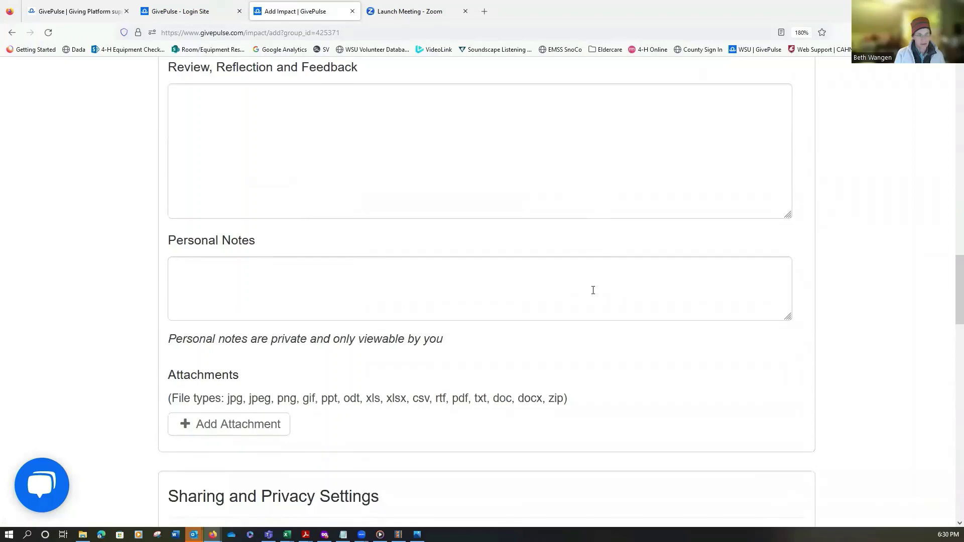
scroll(593, 291, "down", 2)
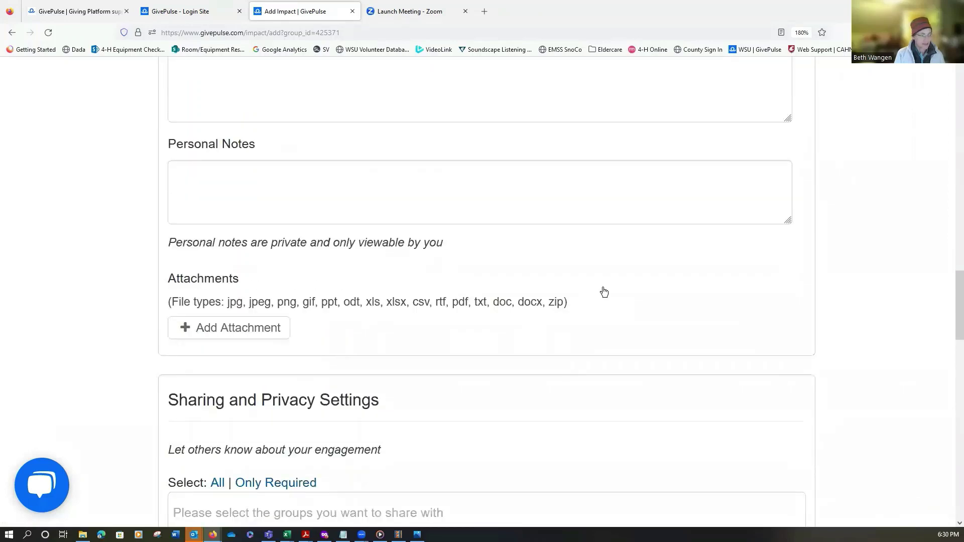
scroll(639, 301, "down", 2)
scroll(640, 298, "down", 4)
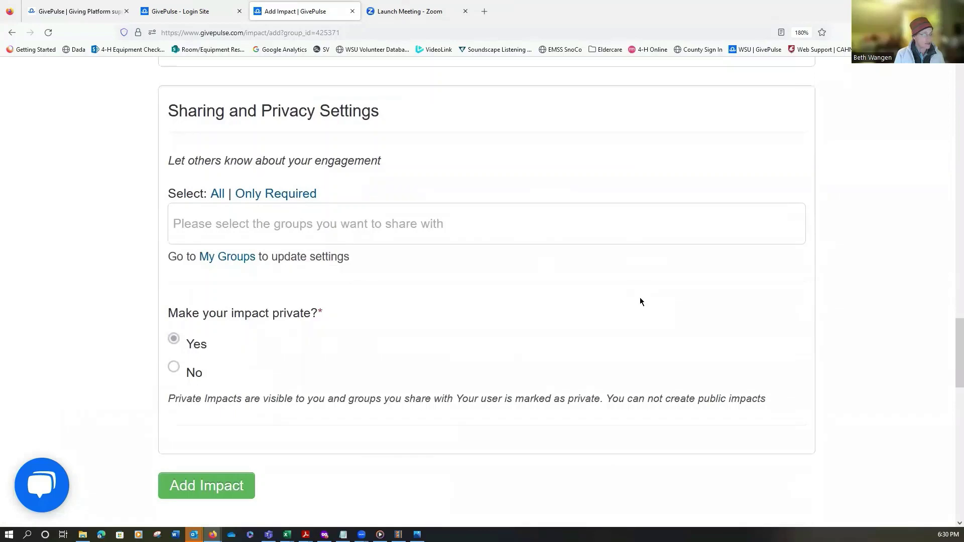
scroll(639, 297, "up", 10)
scroll(639, 297, "up", 6)
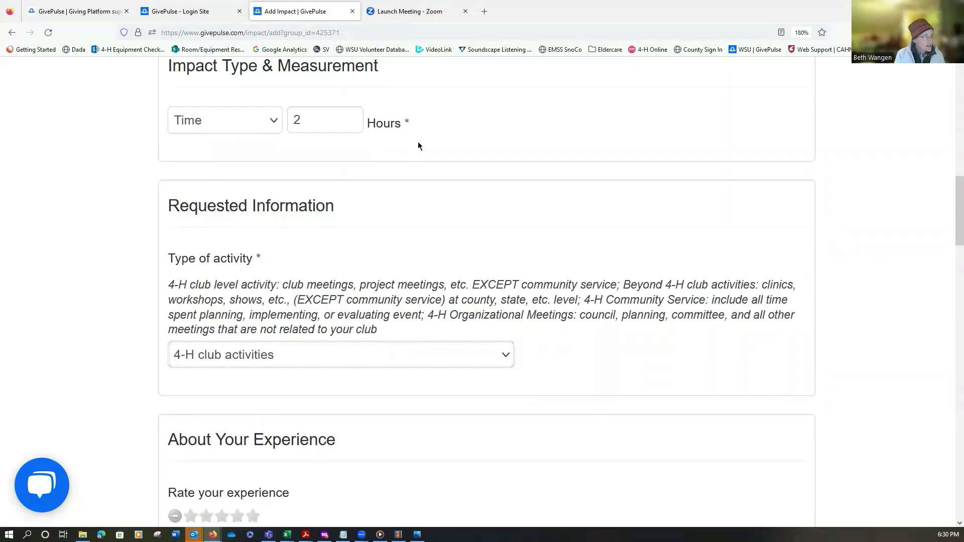
- Submit the 4-H club activity impact with the optional fields left blank, and look over the recorded impact
scroll(418, 145, "up", 6)
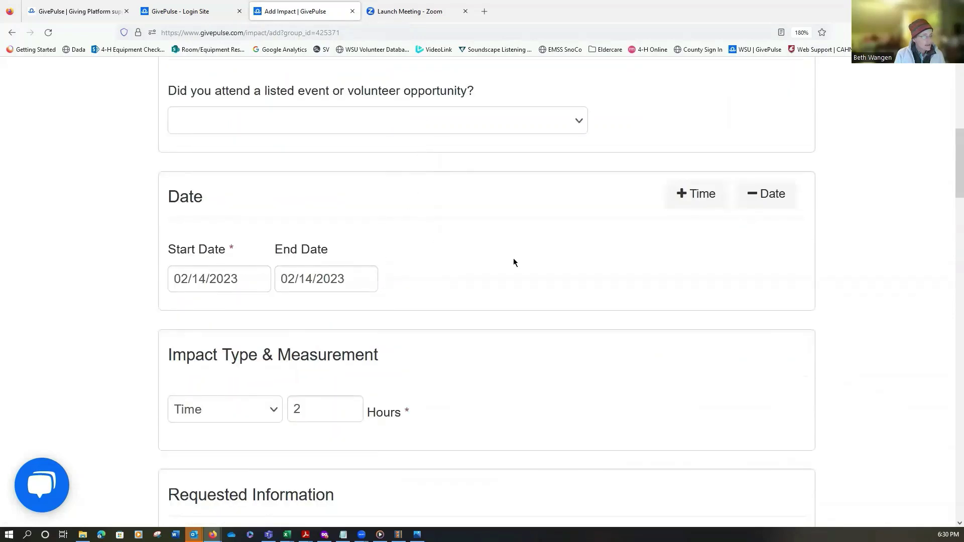
scroll(522, 266, "down", 6)
scroll(521, 269, "down", 14)
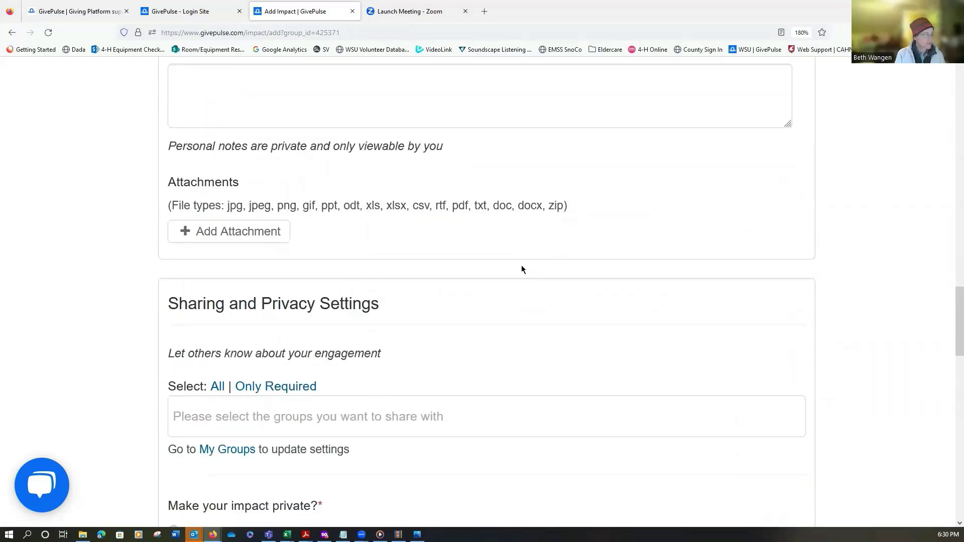
scroll(521, 269, "down", 6)
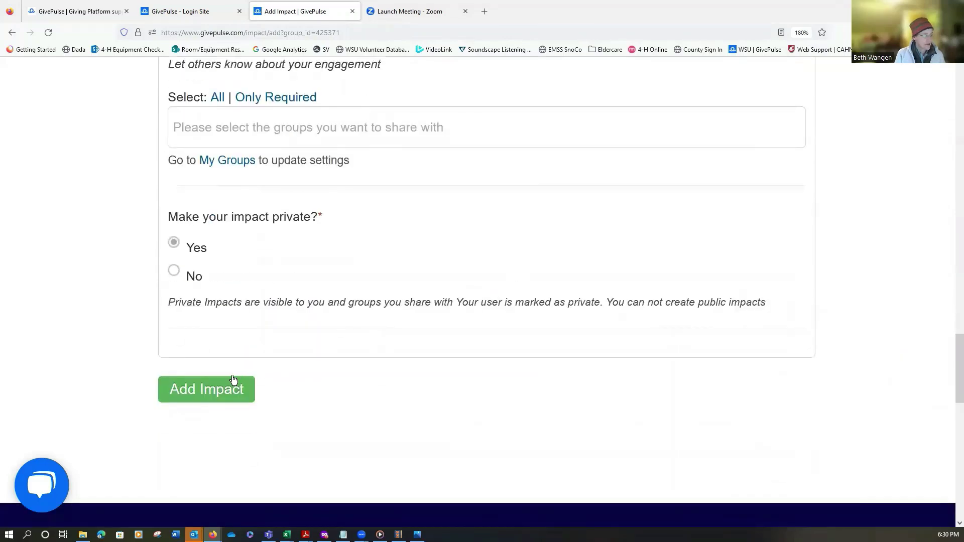
left_click(199, 392)
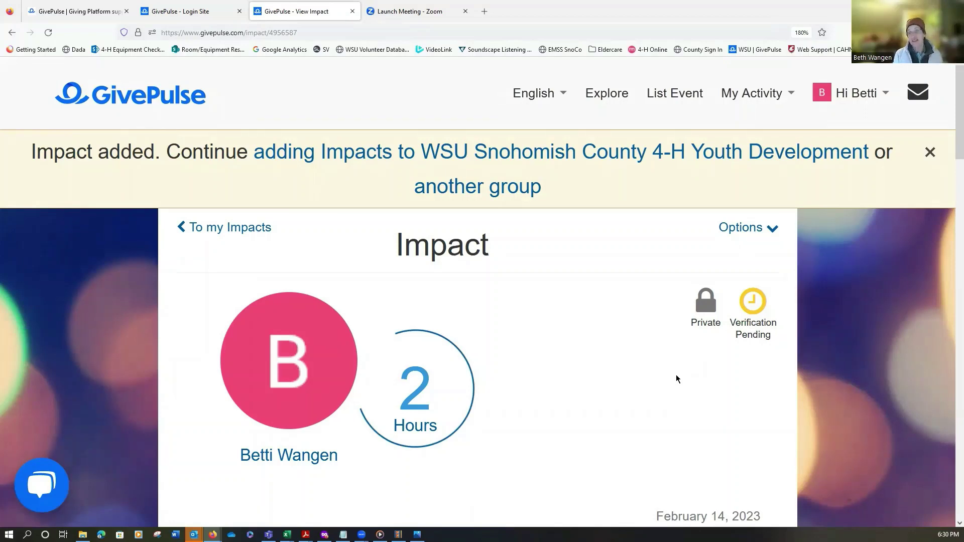
scroll(678, 364, "down", 4)
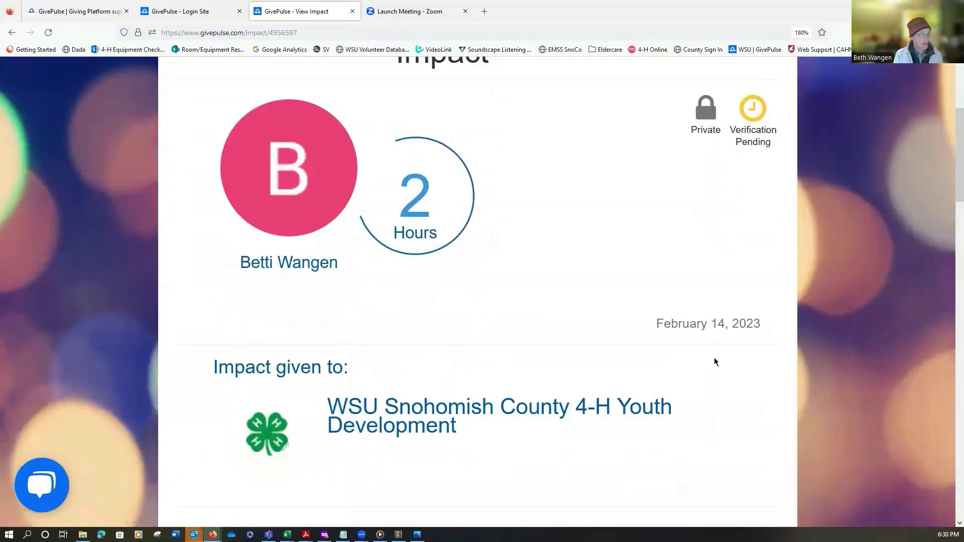
scroll(714, 358, "up", 4)
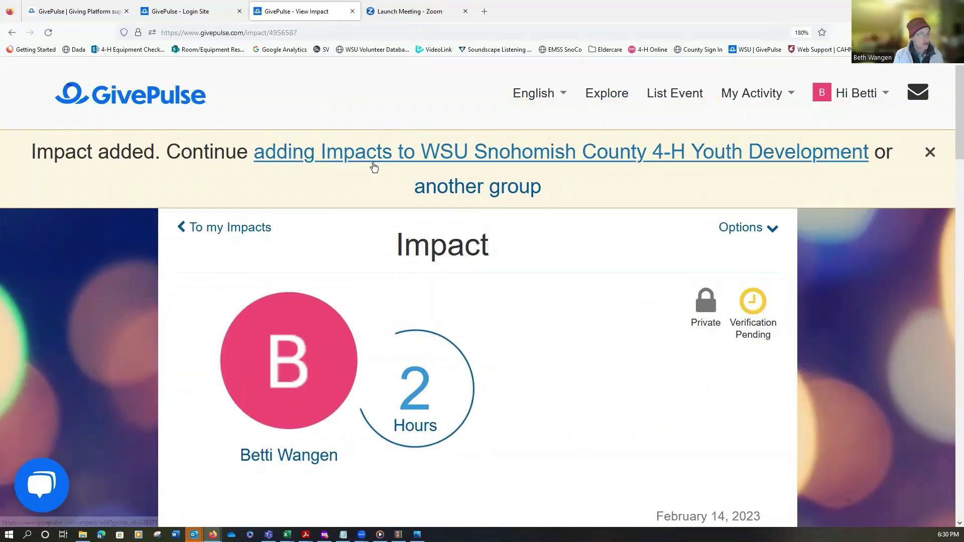
- Start a timesheet for the WSU Snohomish County 4-H Youth Development group without a listed event, keeping the prefilled verifier details
left_click(381, 154)
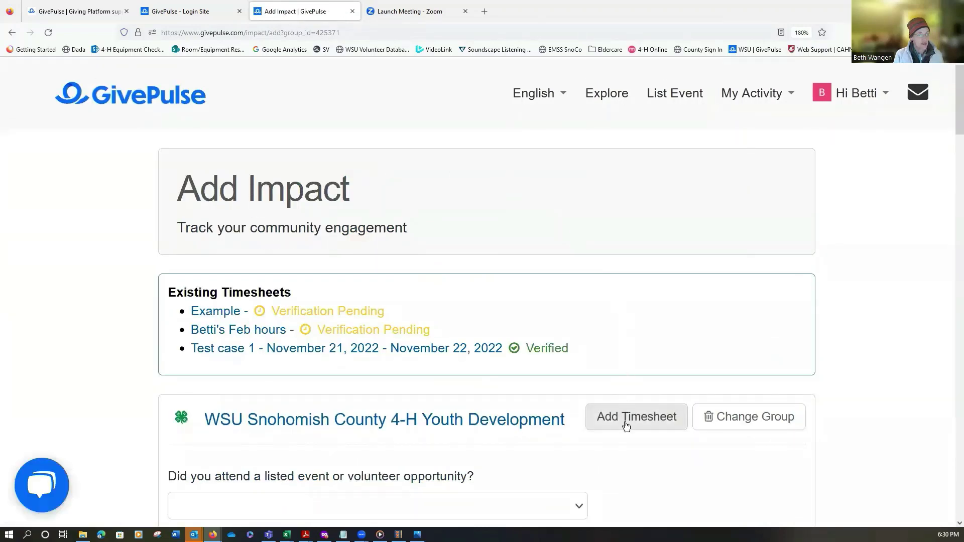
left_click(646, 419)
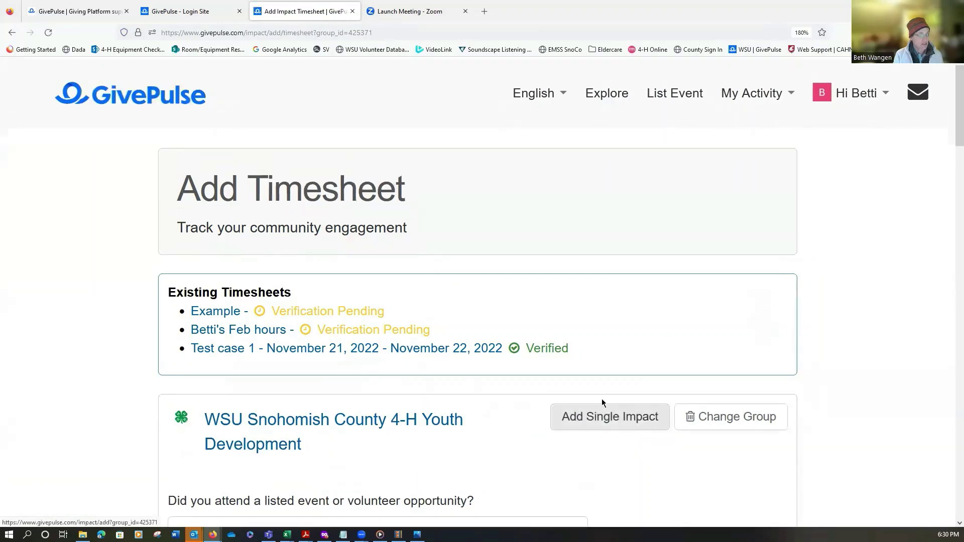
scroll(713, 347, "down", 4)
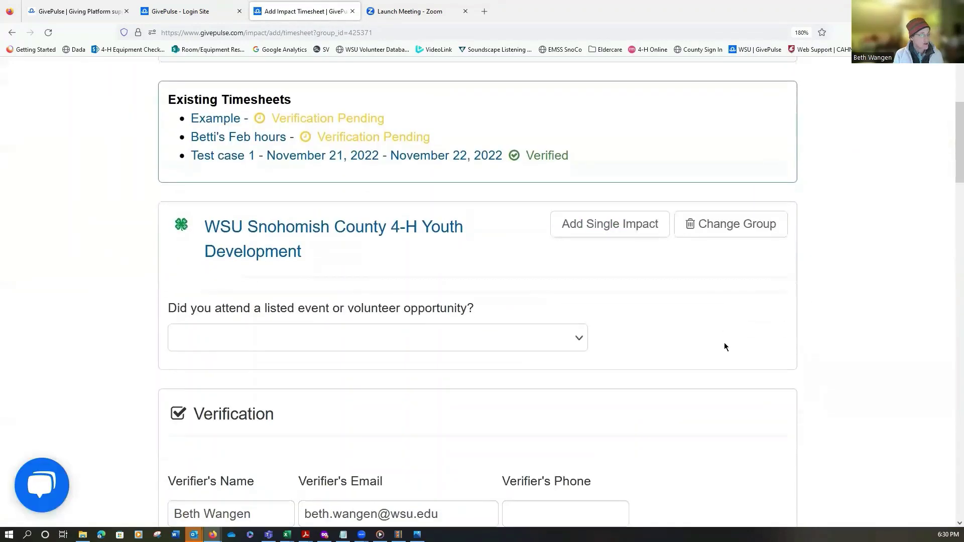
scroll(725, 346, "down", 2)
scroll(725, 342, "down", 6)
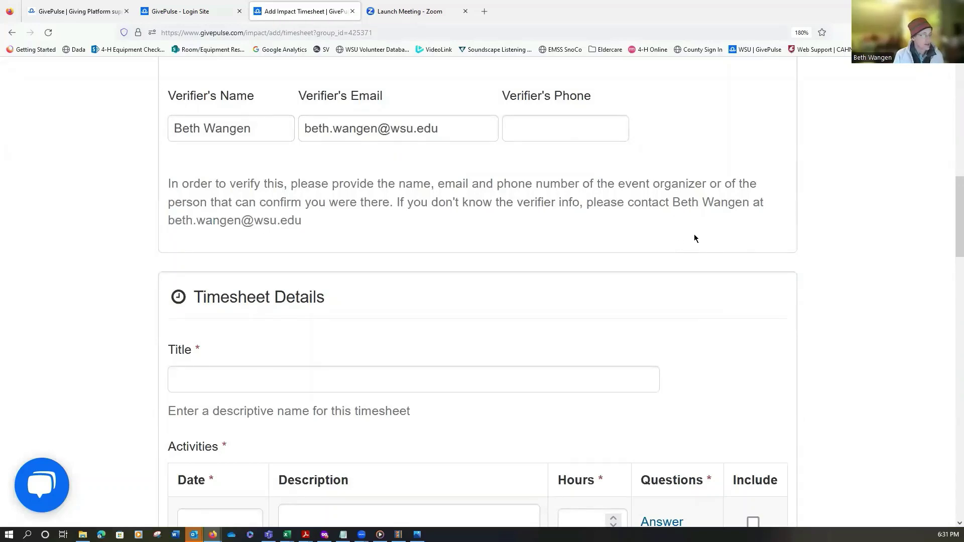
- Title the timesheet with the volunteer's first name in possessive form followed by "Feb. hours"
scroll(668, 226, "down", 3)
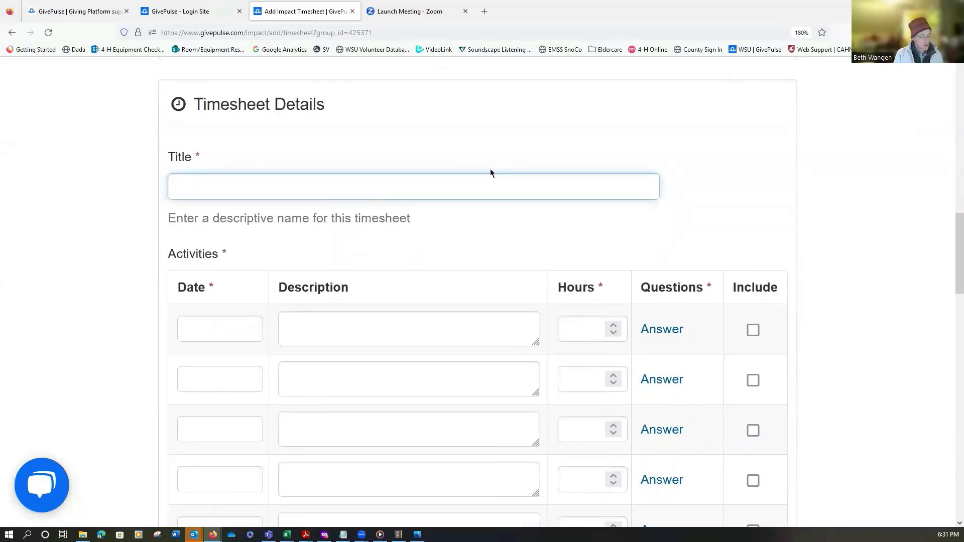
type("Betti's")
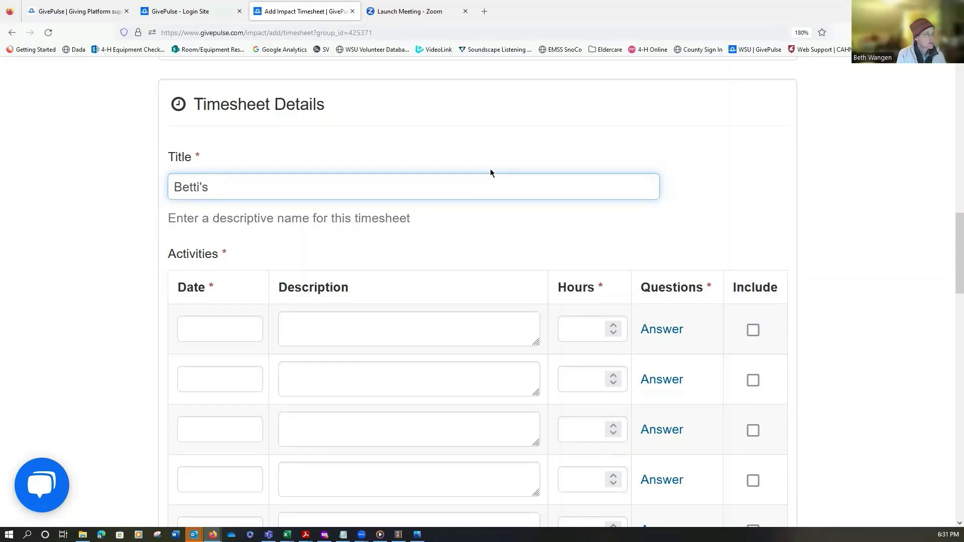
type("Feb. hours")
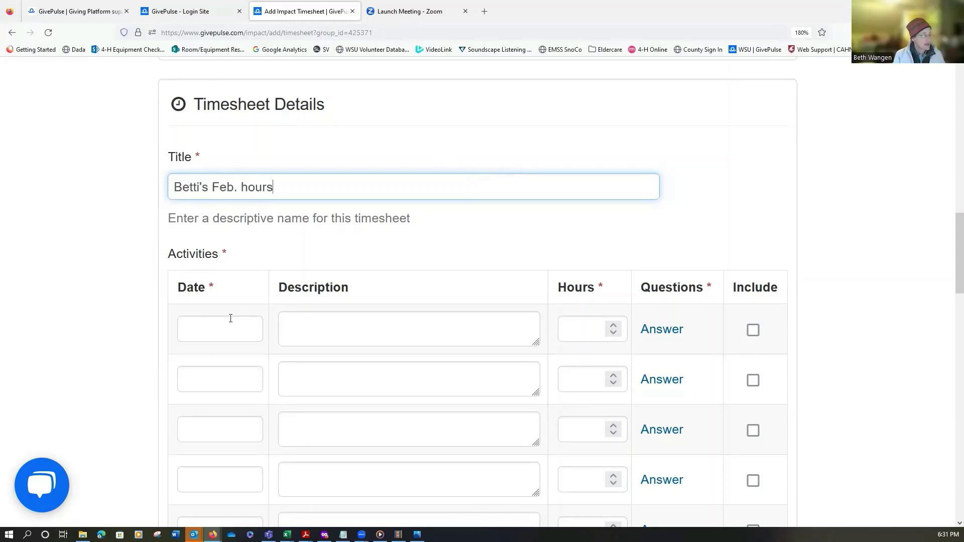
- Fill in the timesheet's first activity row with the date 02/14/2023 and 2 hours, leaving its description blank
scroll(231, 318, "down", 2)
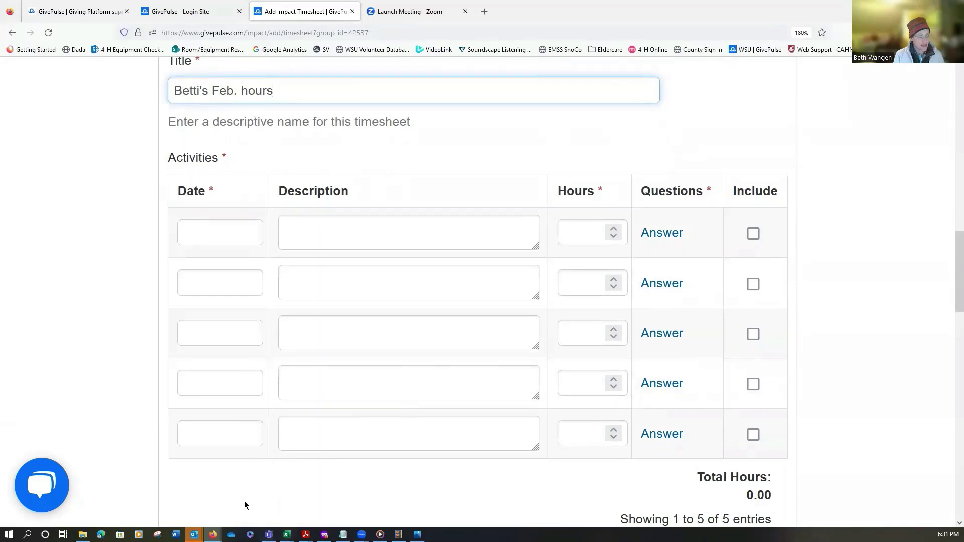
left_click(215, 231)
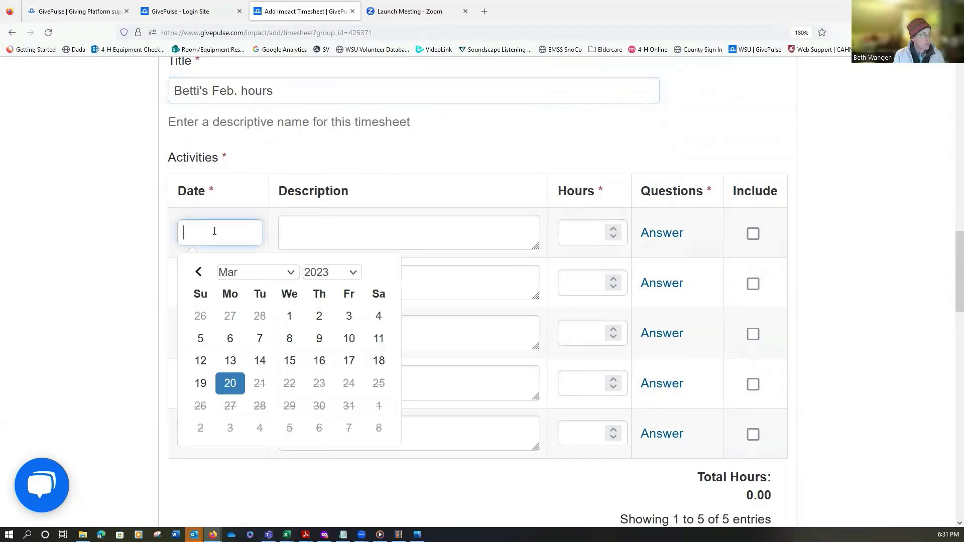
left_click(199, 271)
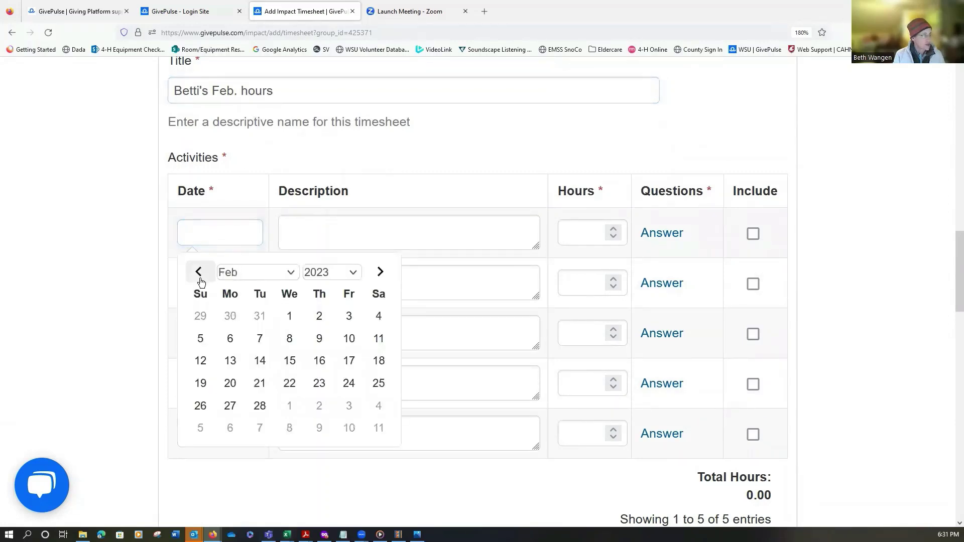
left_click(259, 360)
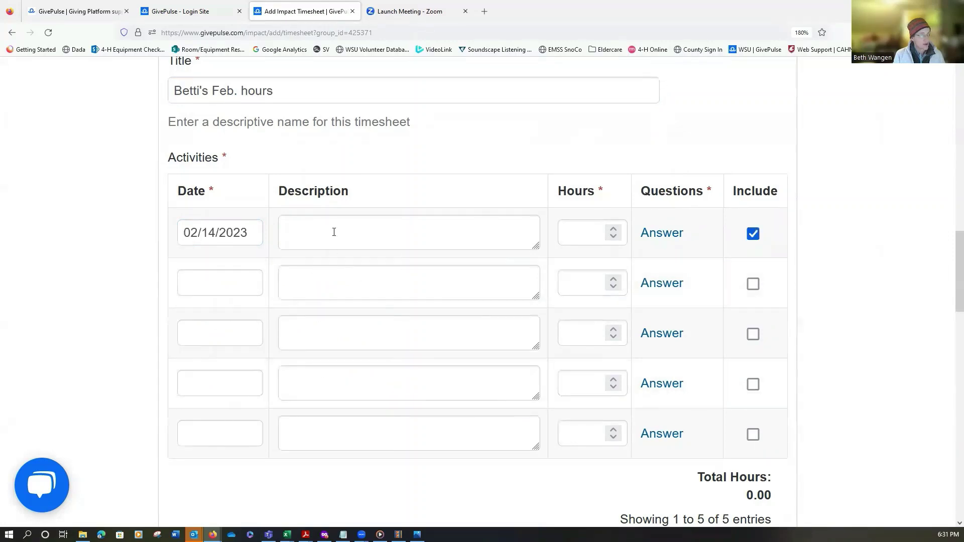
left_click(615, 230)
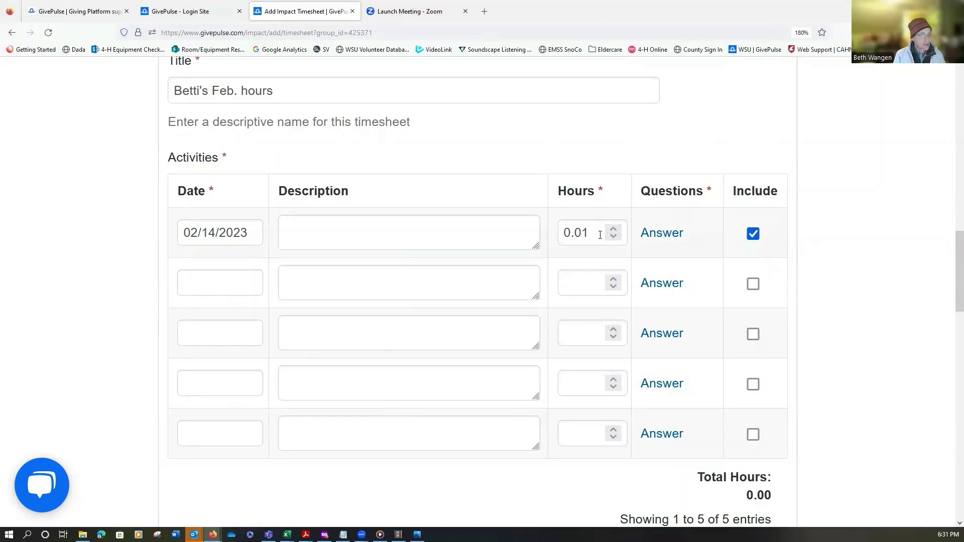
double_click(601, 235)
type("2")
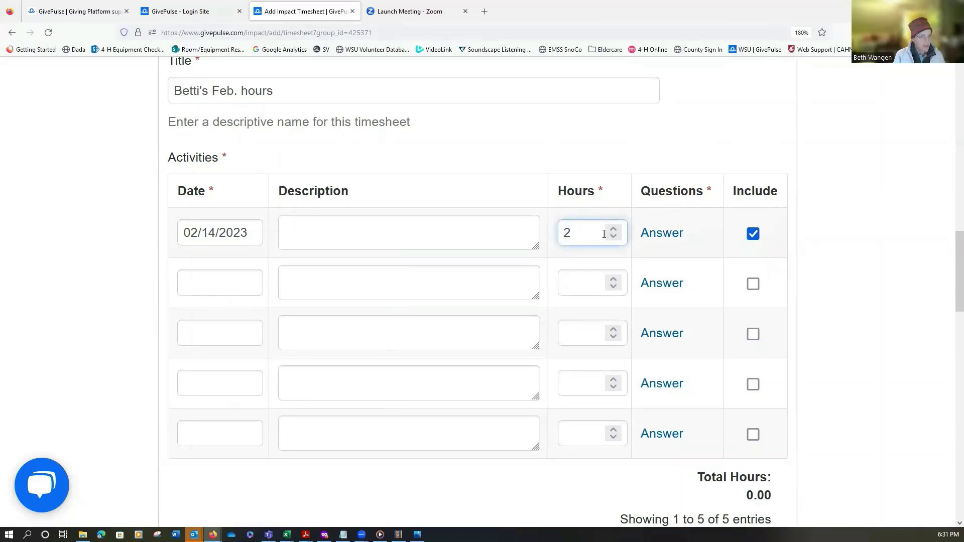
- Answer the first activity row's required question with 4-H club activities as the type of activity, and save it
left_click(670, 236)
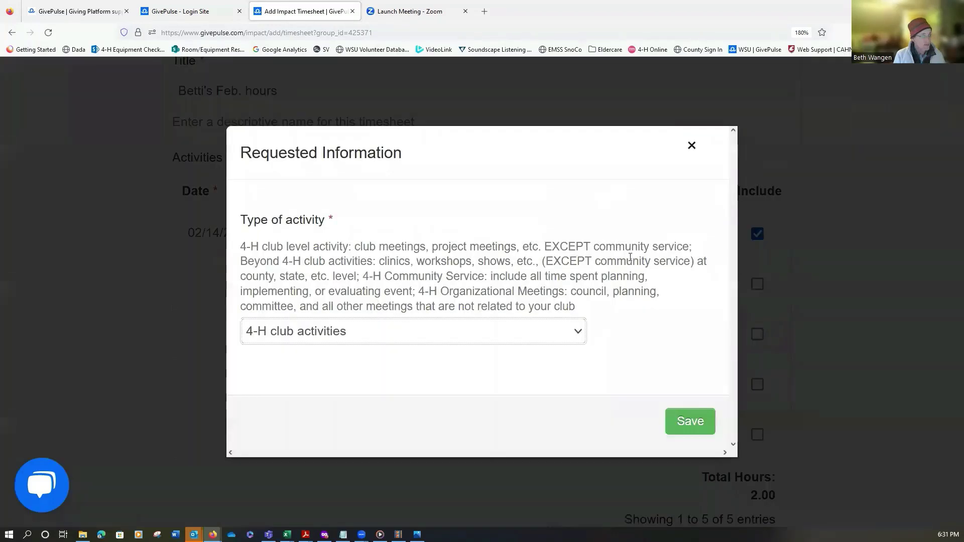
left_click(487, 337)
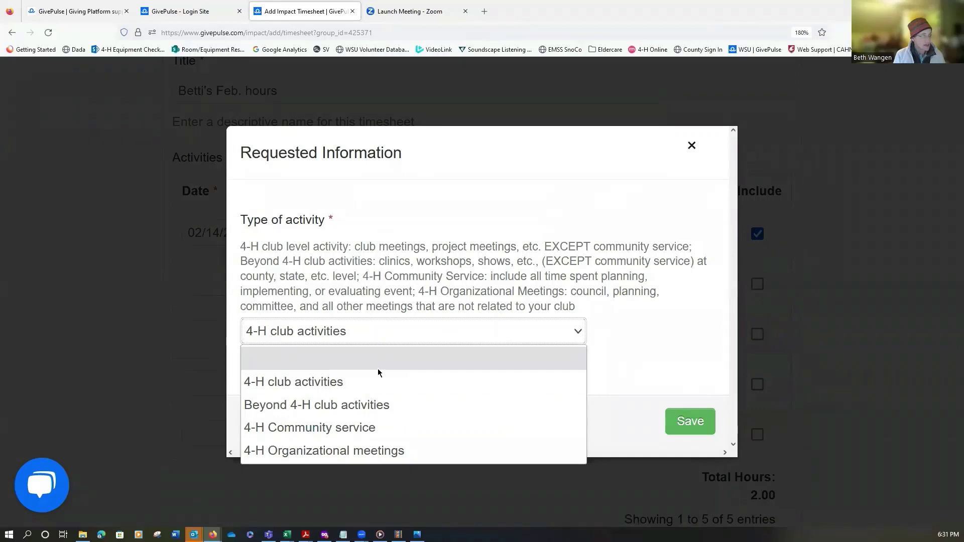
left_click(316, 383)
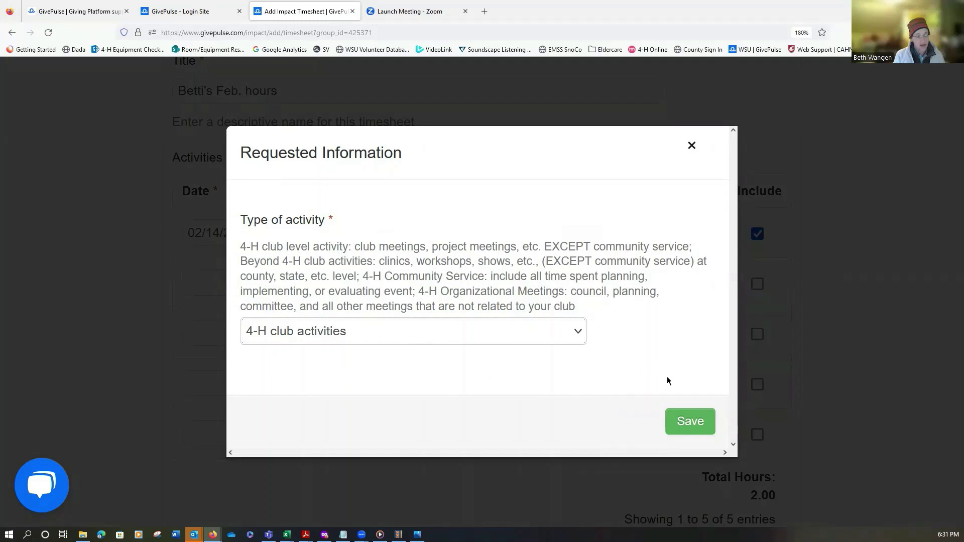
left_click(686, 426)
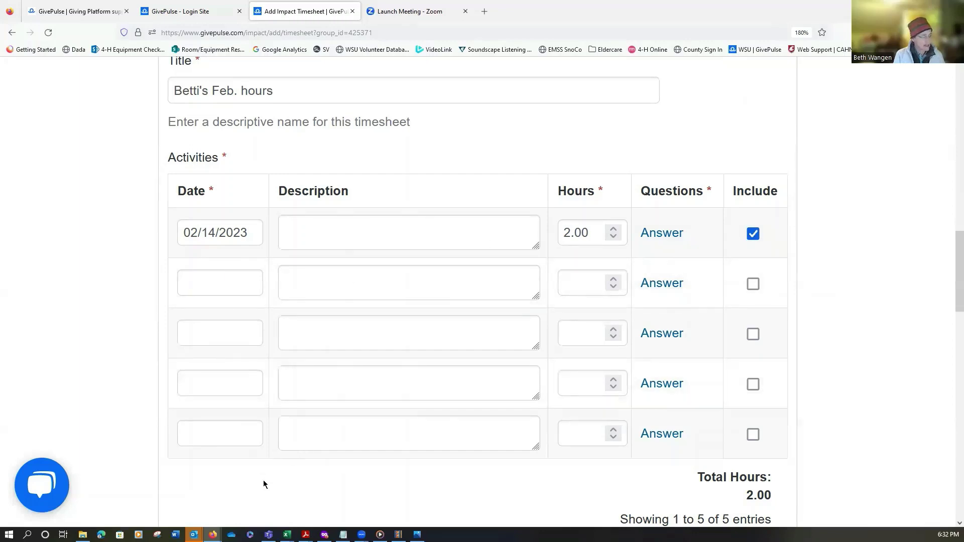
- Submit the timesheet for verification with the sharing setting left blank, and confirm the submission
scroll(505, 317, "down", 3)
scroll(505, 317, "down", 3)
scroll(506, 317, "down", 2)
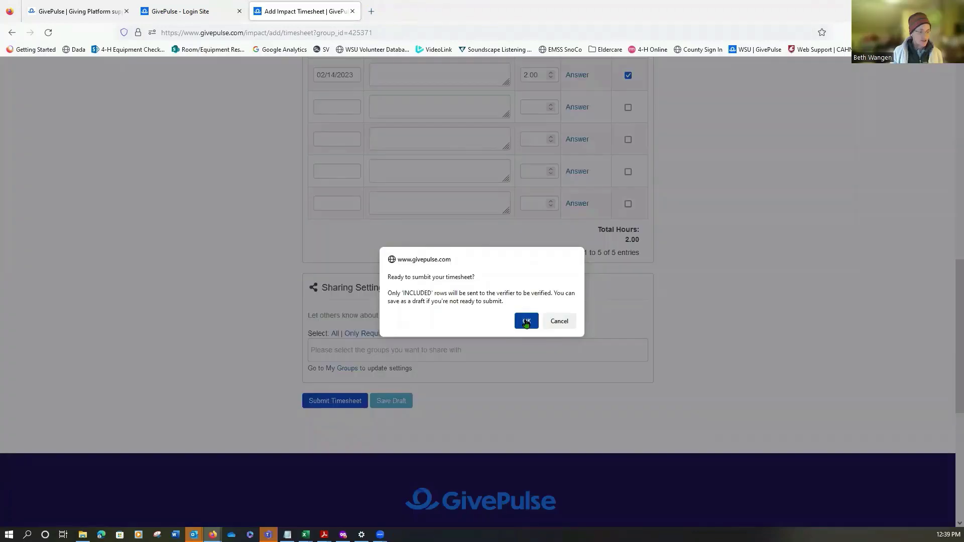
left_click(525, 319)
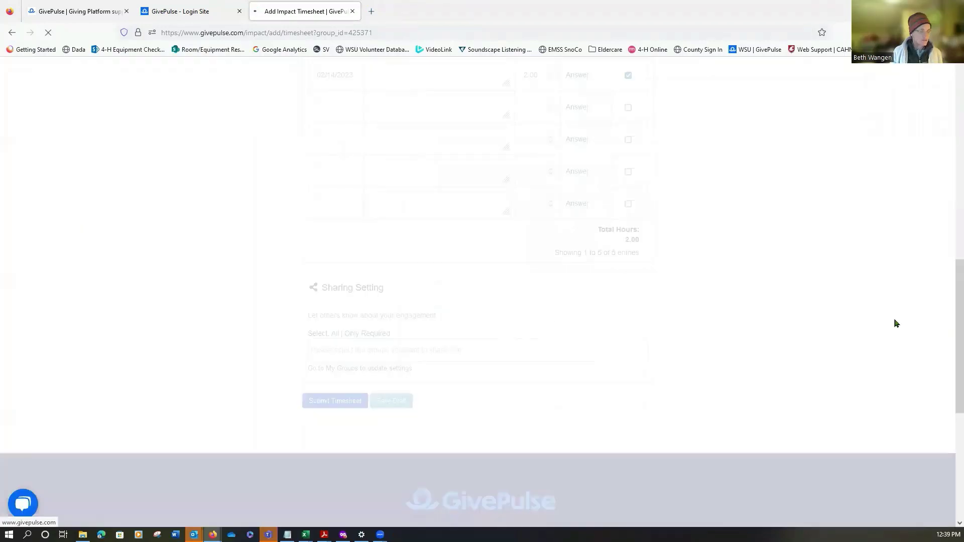